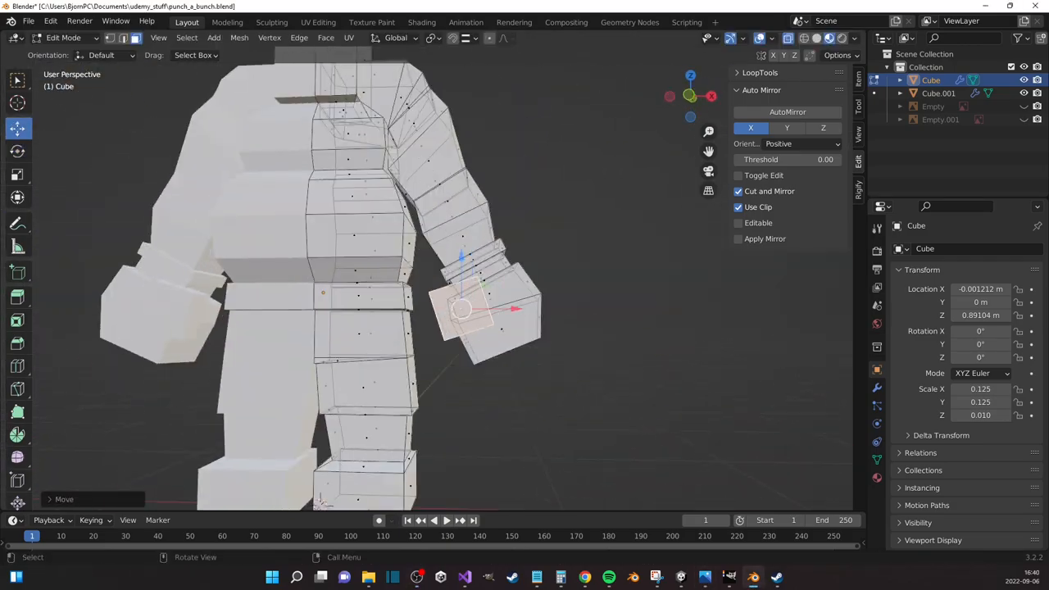
- Orbit the viewport to view the whole mirrored boxer body
{"action": "mouse_move", "coordinate": [459, 312]}
{"action": "middle_mouse_down"}
{"action": "mouse_move", "coordinate": [492, 320]}
{"action": "mouse_move", "coordinate": [393, 328]}
{"action": "middle_mouse_up"}
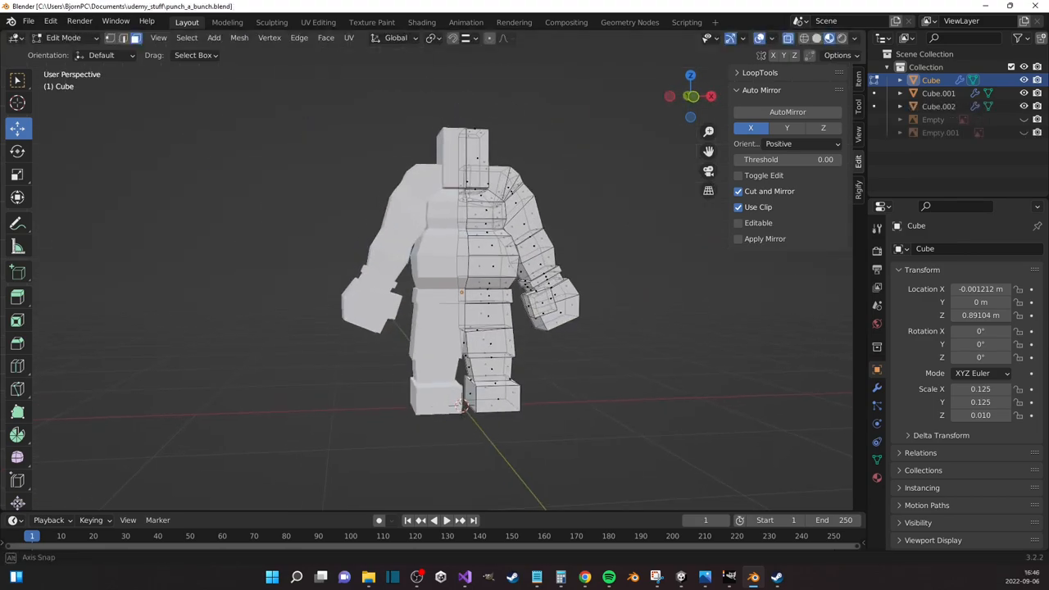
{"action": "middle_click_drag", "start_coordinate": [459, 311], "coordinate": [484, 312]}
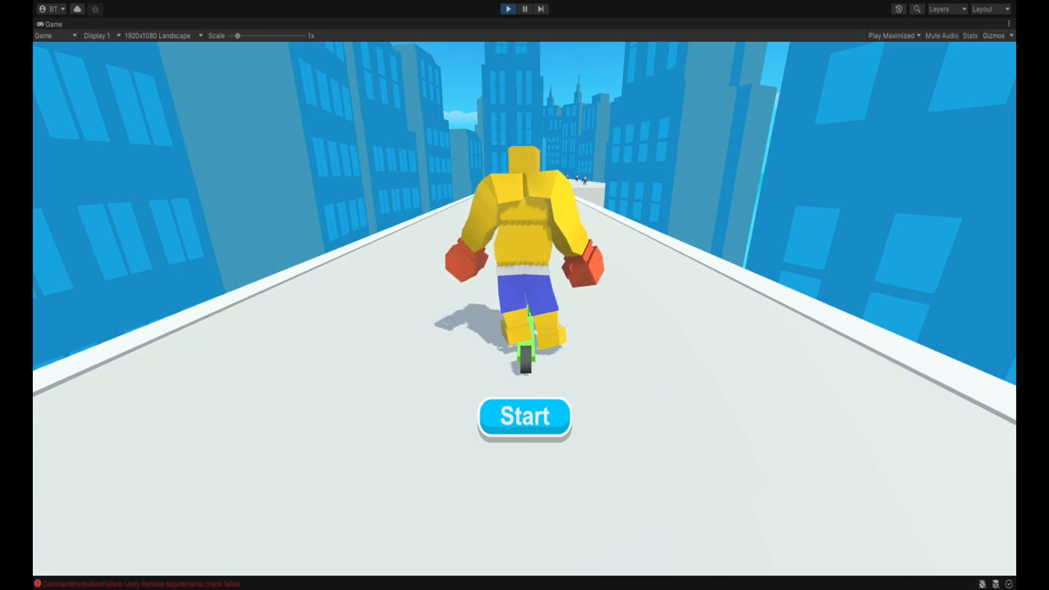
- Start a new run from the in-game Start button
{"action": "left_click", "coordinate": [531, 419]}
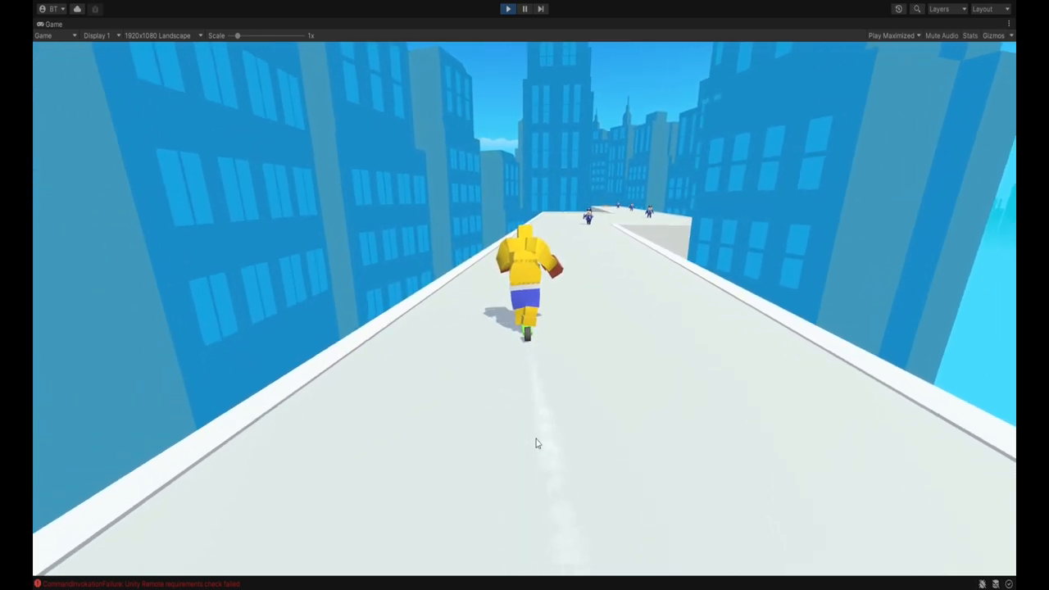